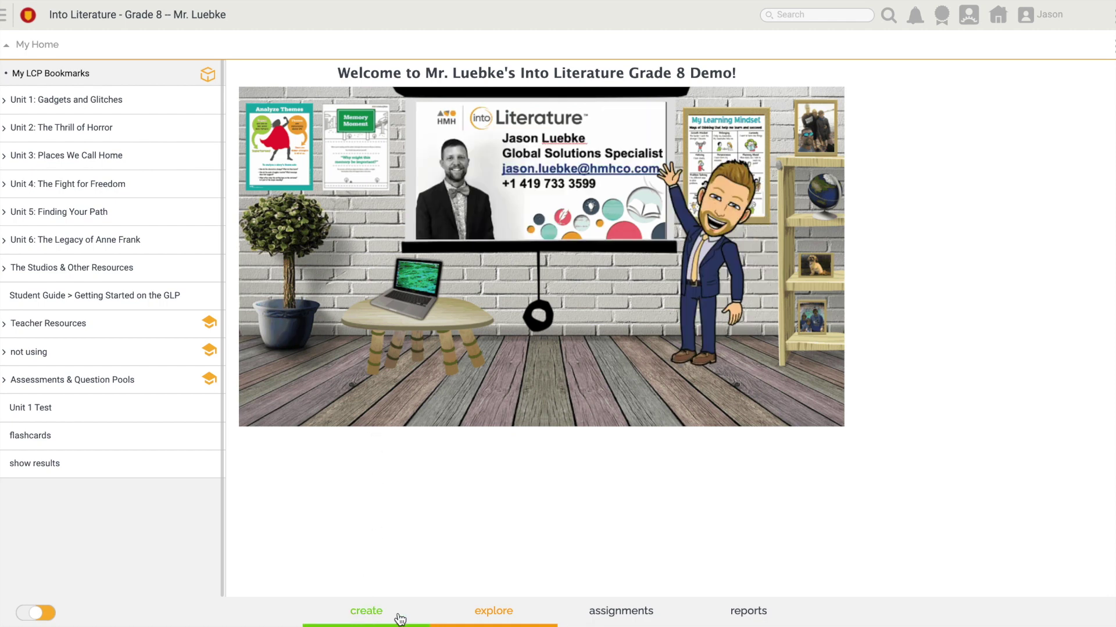
- Bring up the Create options from the bottom bar of the home page
{"action": "left_click", "coordinate": [362, 617]}
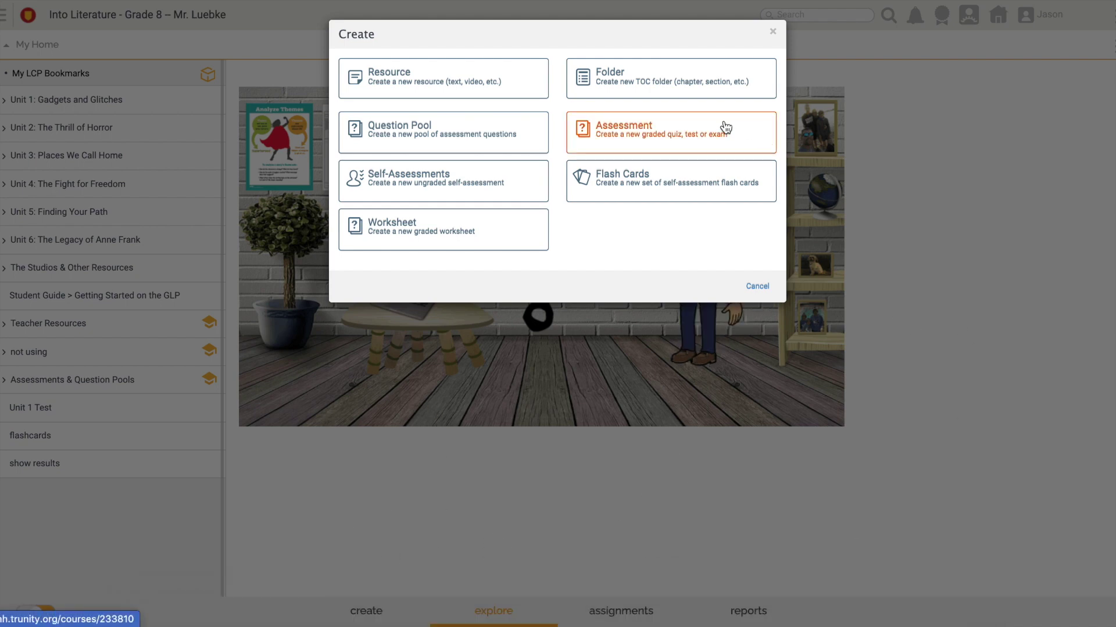
- Choose Assessment in the Create dialog to begin a new assessment
{"action": "left_click", "coordinate": [679, 137]}
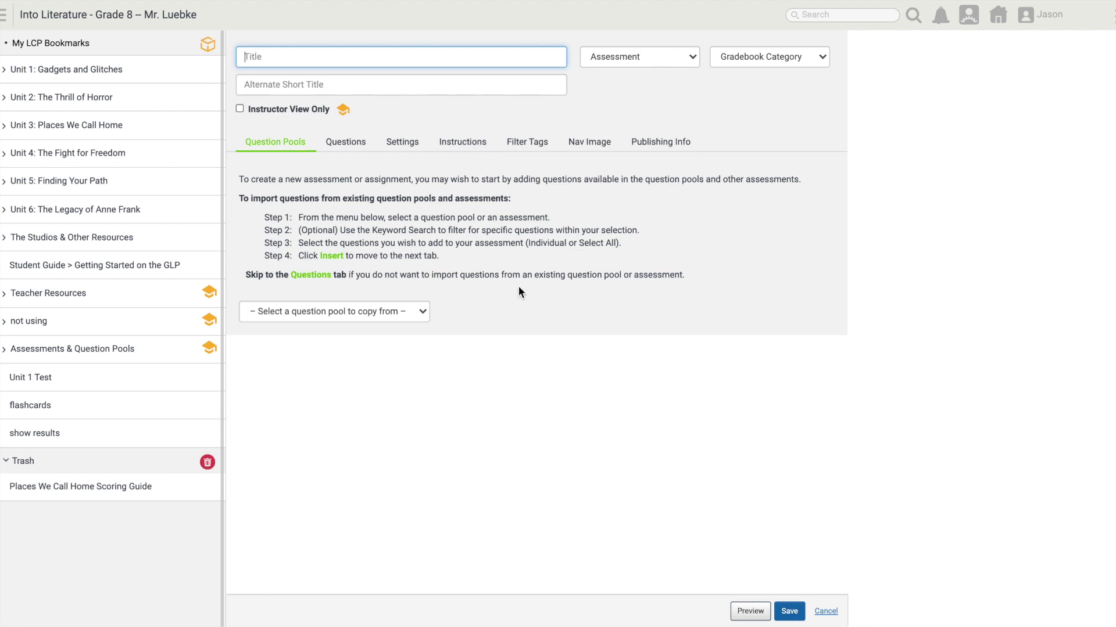
- Title the assessment 'GLP Walkthroughs' and keep its content type as Assessment
{"action": "left_click", "coordinate": [405, 60]}
{"action": "type", "text": "GL"}
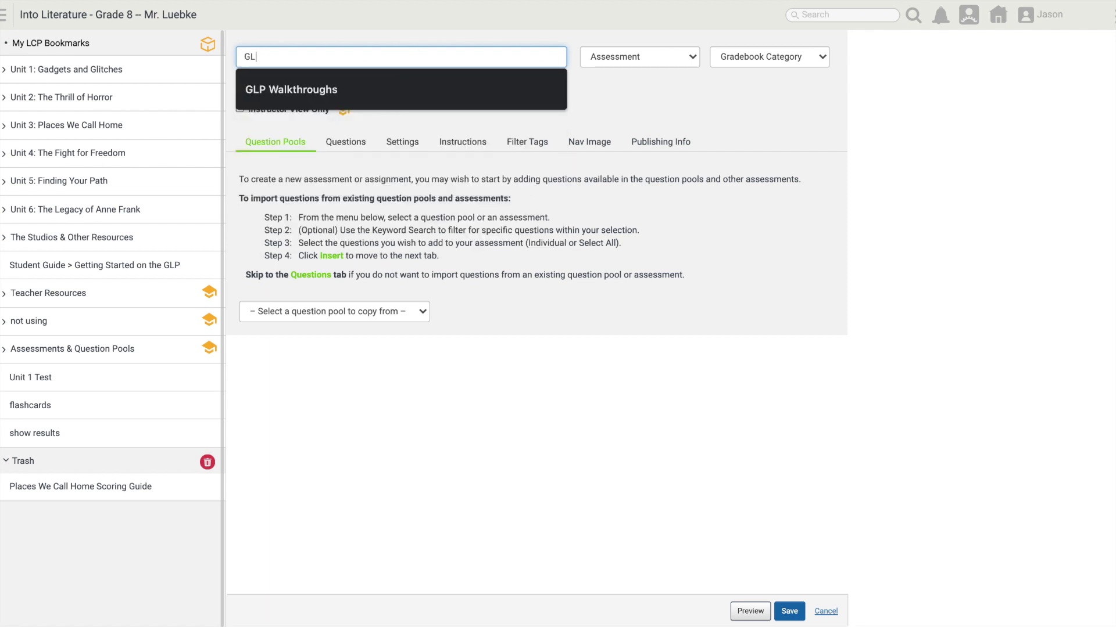
{"action": "type", "text": "P Walkthroughs"}
{"action": "key", "text": "Tab"}
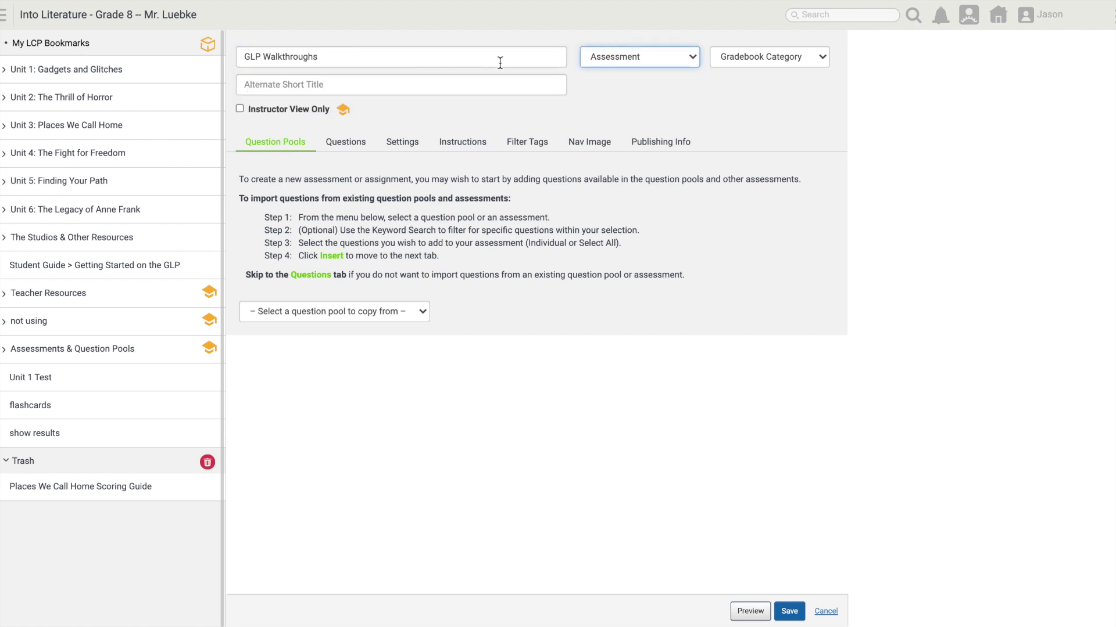
{"action": "left_click", "coordinate": [637, 64]}
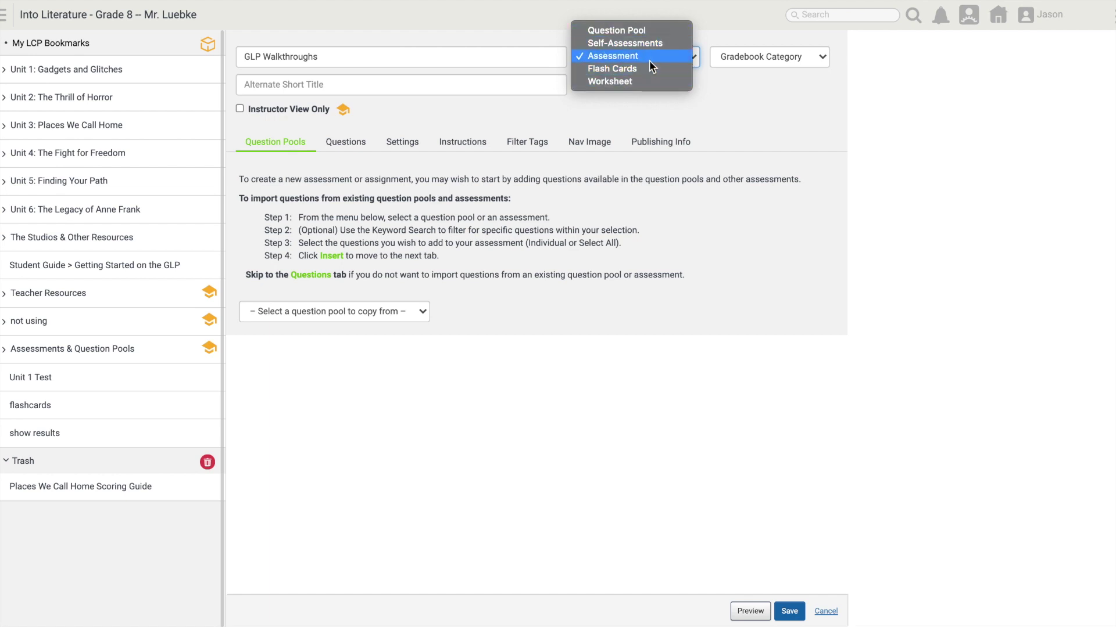
{"action": "left_click", "coordinate": [652, 56]}
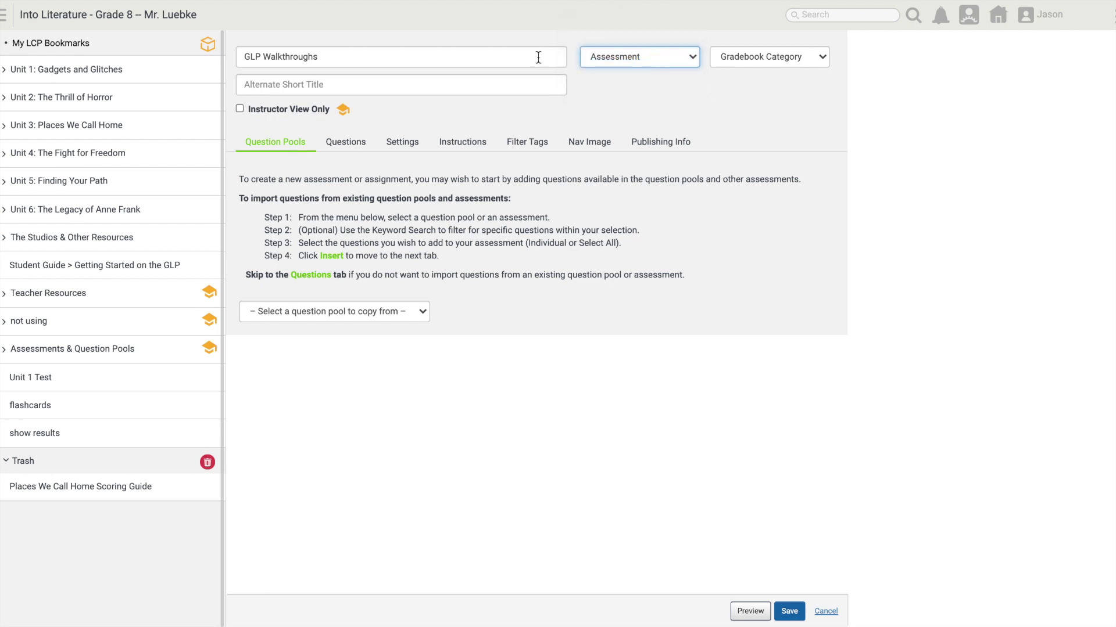
- Leave the short title empty and Instructor View Only unchecked
{"action": "left_click", "coordinate": [437, 85]}
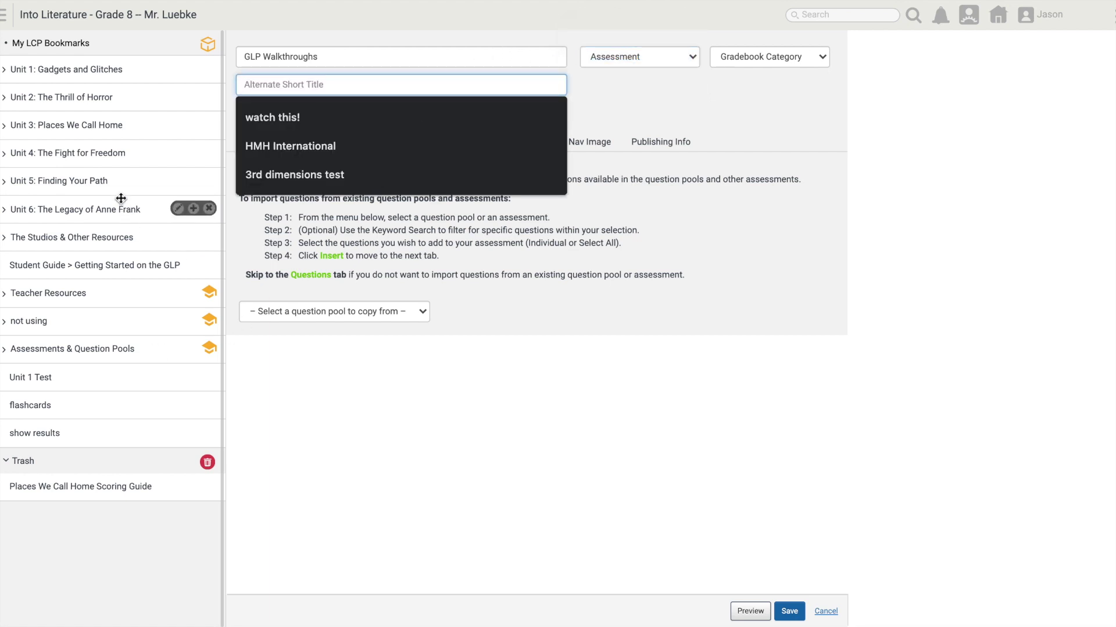
{"action": "left_click", "coordinate": [652, 90]}
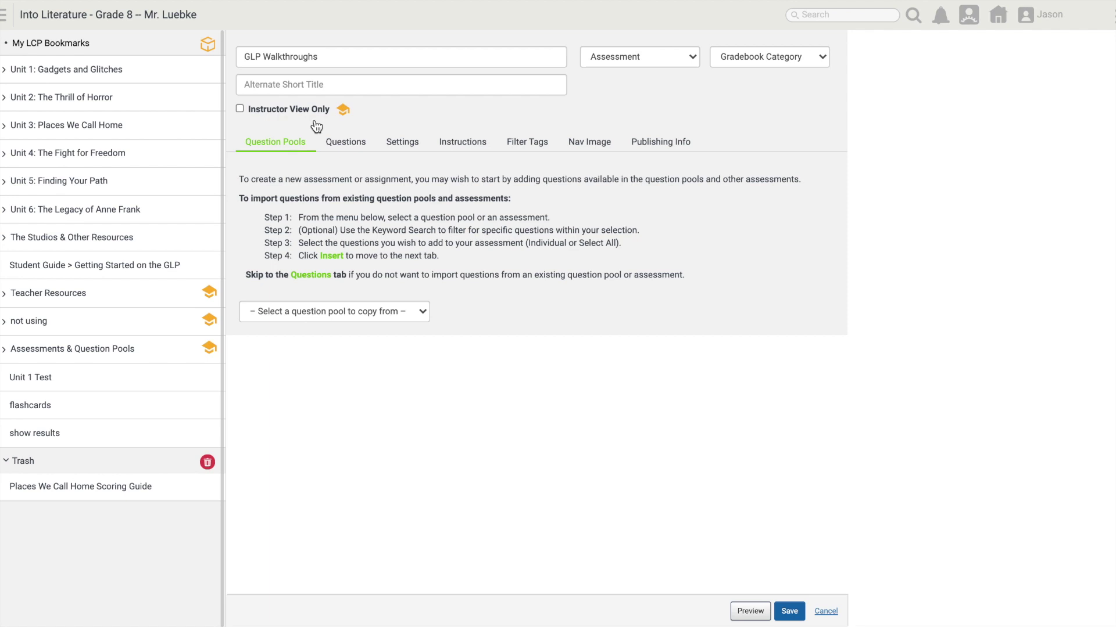
{"action": "left_click", "coordinate": [240, 110]}
{"action": "left_click", "coordinate": [239, 108]}
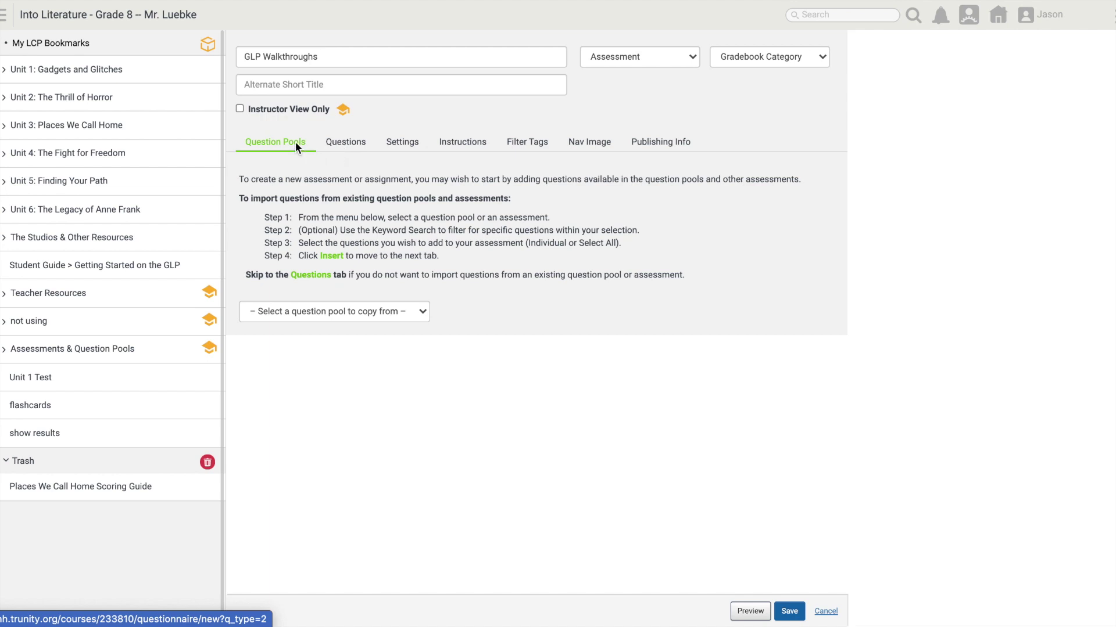
- Pick the Marigolds Selection Test question pool to copy from
{"action": "left_click", "coordinate": [310, 312]}
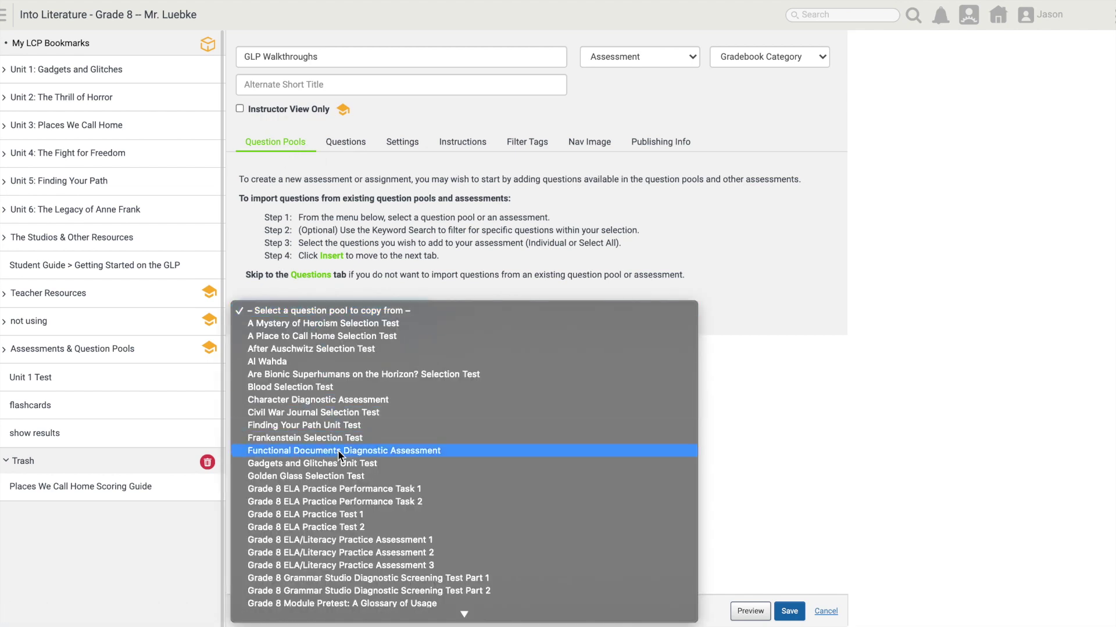
{"action": "scroll", "coordinate": [337, 449], "scroll_direction": "down", "scroll_amount": 5}
{"action": "scroll", "coordinate": [339, 455], "scroll_direction": "down", "scroll_amount": 5}
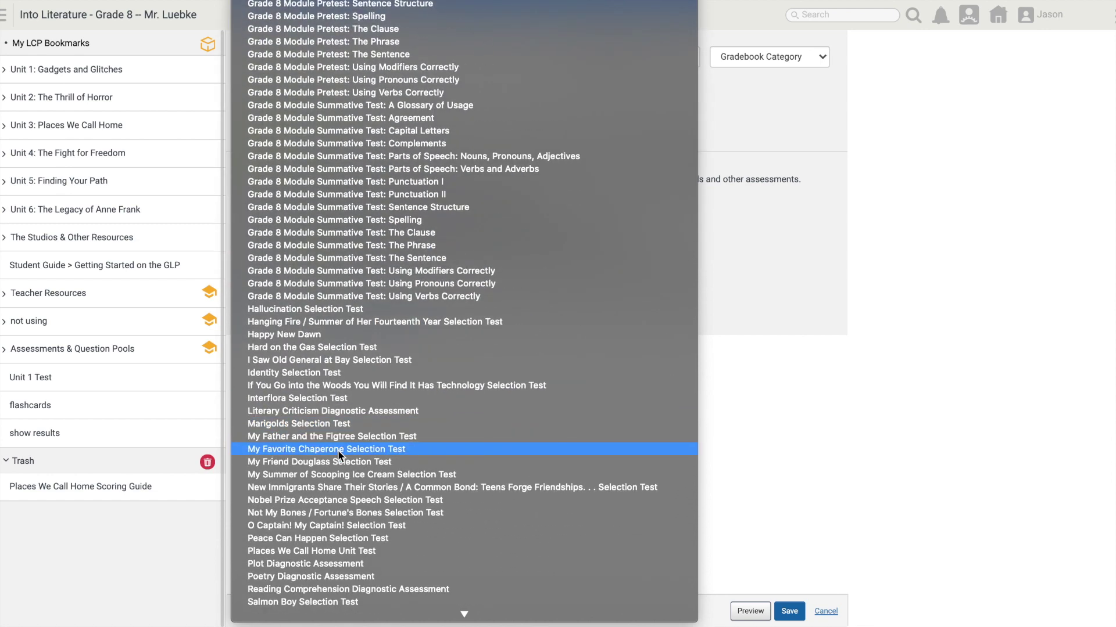
{"action": "scroll", "coordinate": [340, 502], "scroll_direction": "down", "scroll_amount": 2}
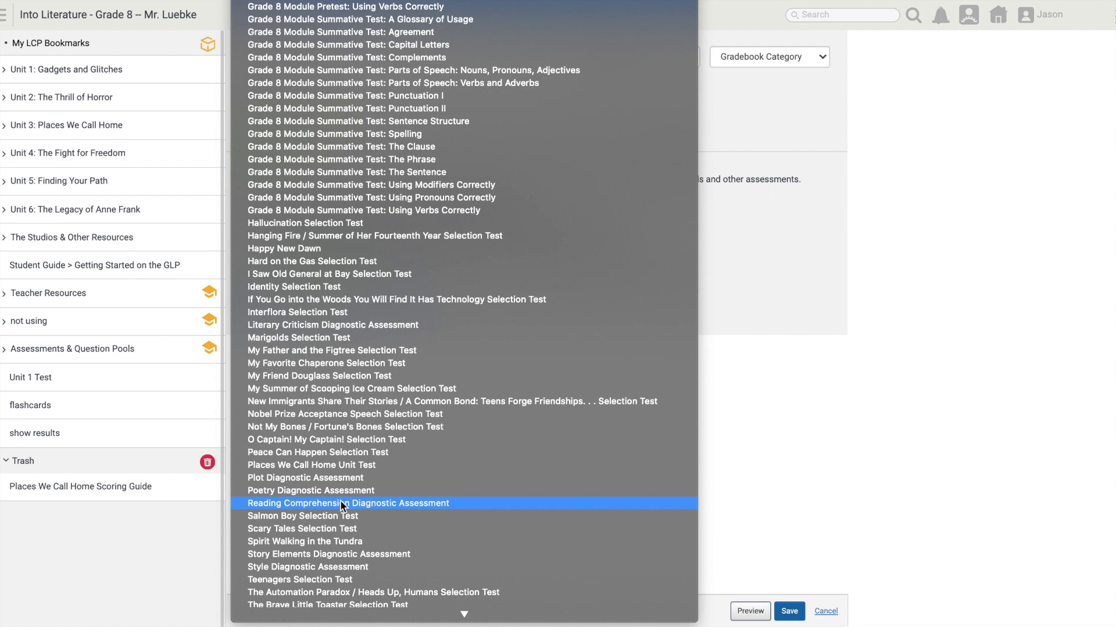
{"action": "scroll", "coordinate": [341, 505], "scroll_direction": "down", "scroll_amount": 1}
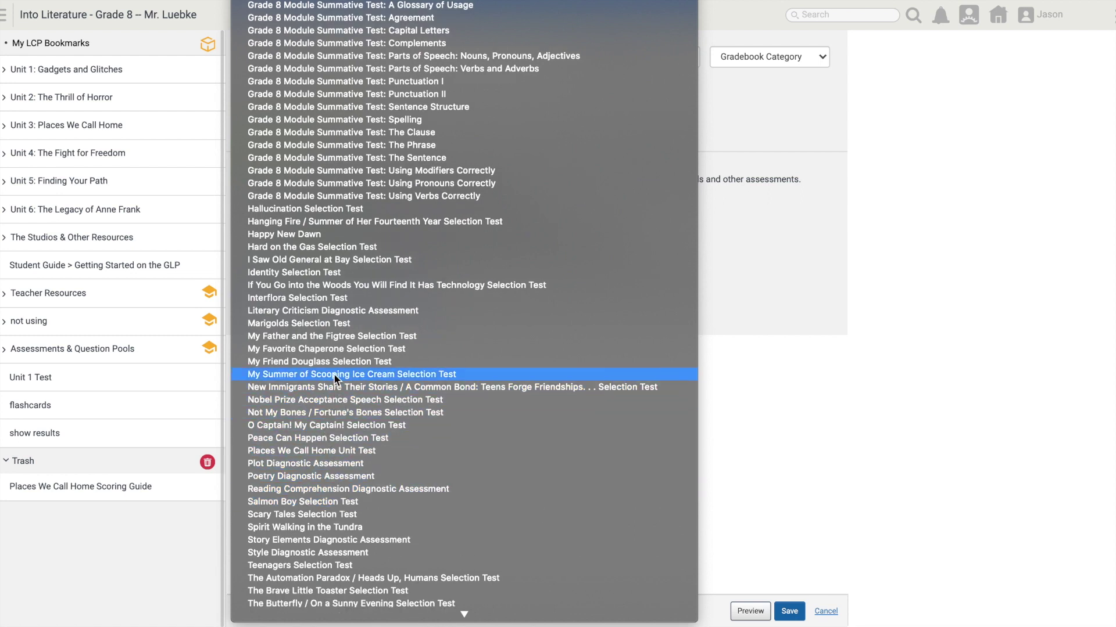
{"action": "left_click", "coordinate": [328, 324]}
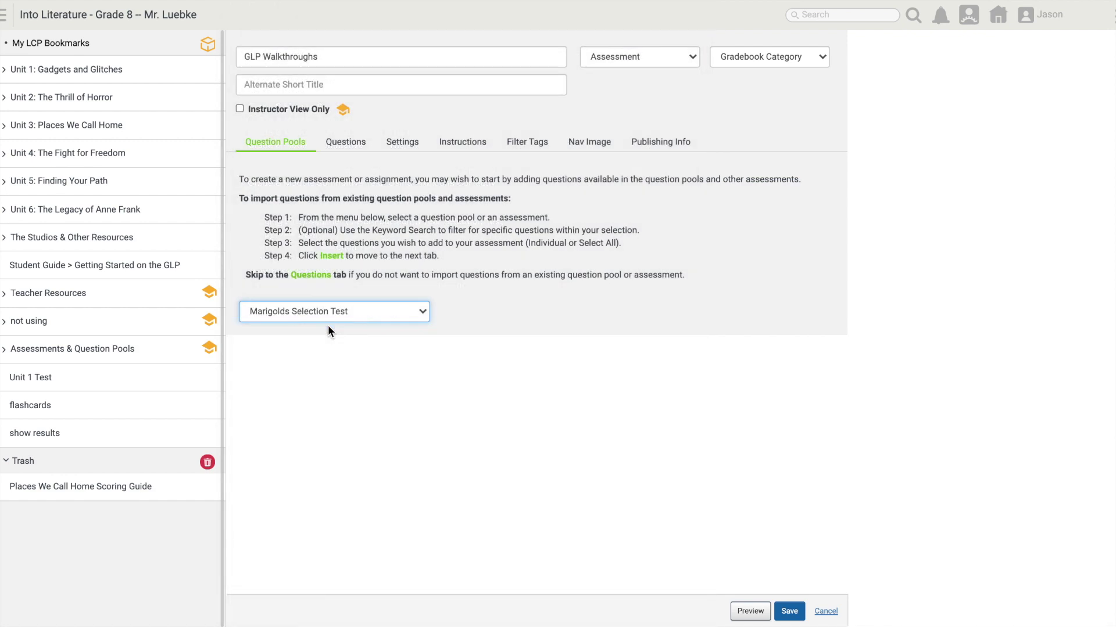
- Select all Marigolds questions and insert them into the assessment, confirming with OK
{"action": "scroll", "coordinate": [396, 424], "scroll_direction": "down", "scroll_amount": 6}
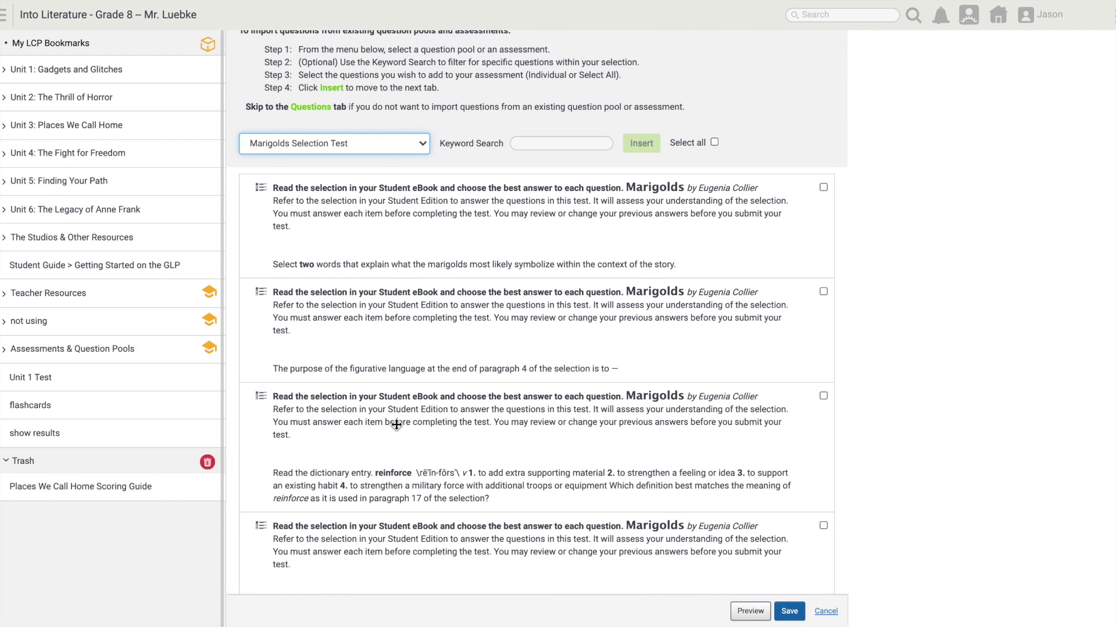
{"action": "scroll", "coordinate": [396, 424], "scroll_direction": "down", "scroll_amount": 8}
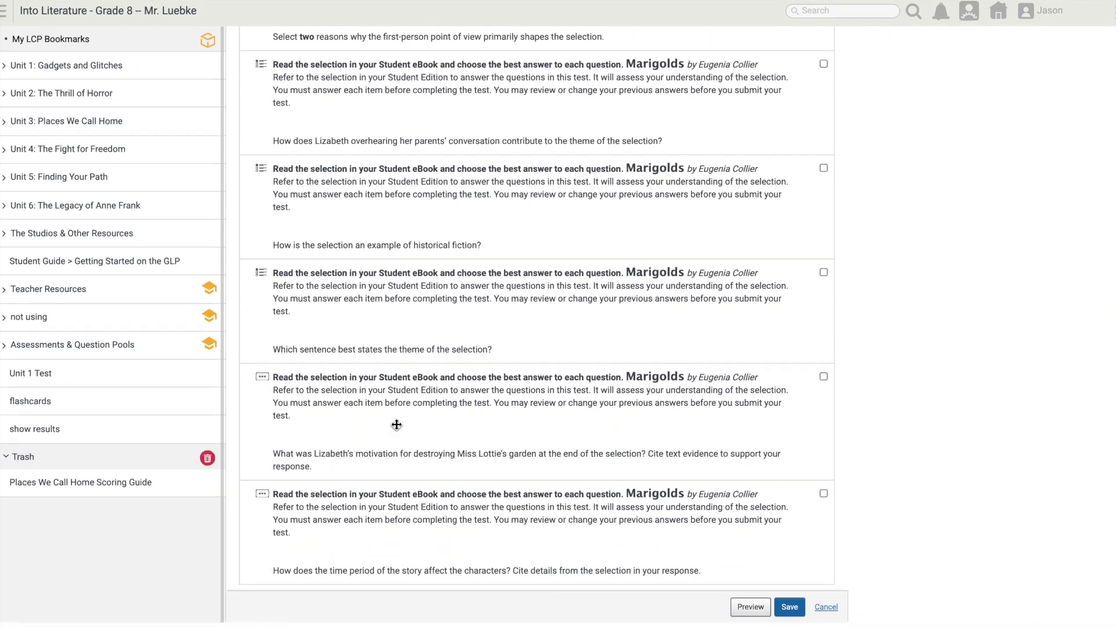
{"action": "scroll", "coordinate": [397, 424], "scroll_direction": "up", "scroll_amount": 6}
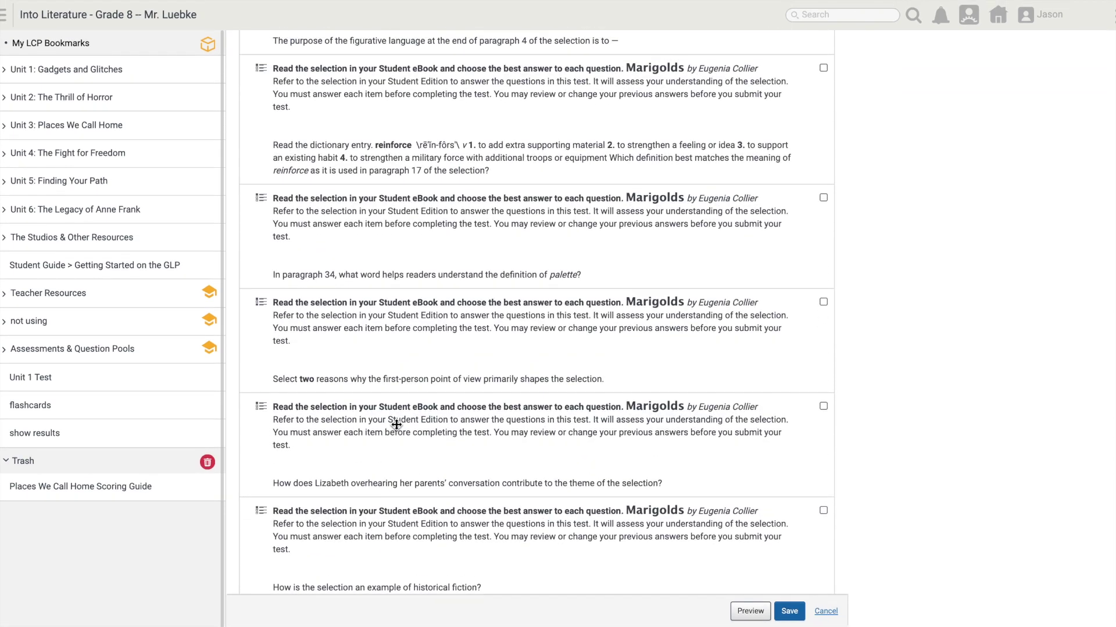
{"action": "left_click", "coordinate": [824, 407]}
{"action": "scroll", "coordinate": [823, 406], "scroll_direction": "up", "scroll_amount": 2}
{"action": "left_click", "coordinate": [824, 323]}
{"action": "scroll", "coordinate": [823, 323], "scroll_direction": "up", "scroll_amount": 4}
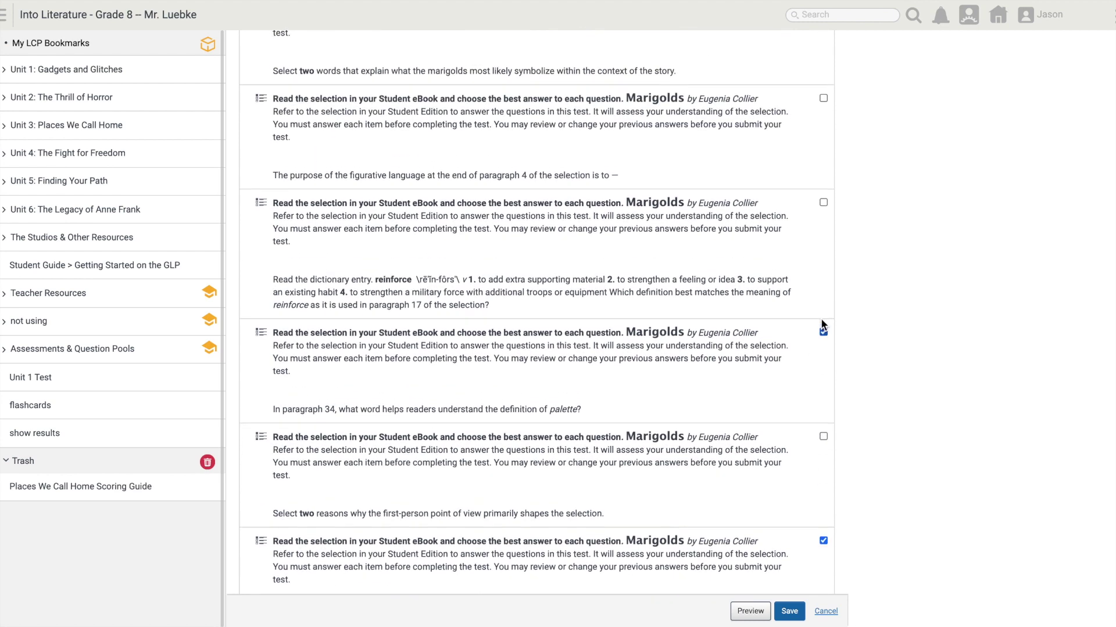
{"action": "left_click", "coordinate": [823, 299]}
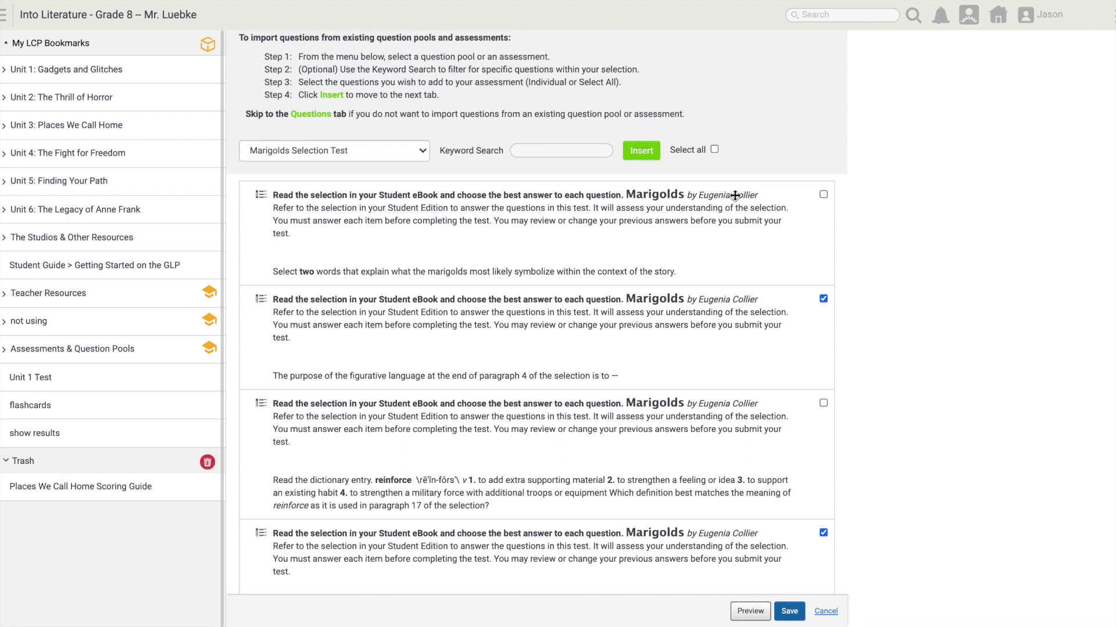
{"action": "left_click", "coordinate": [715, 150]}
{"action": "scroll", "coordinate": [685, 173], "scroll_direction": "up", "scroll_amount": 2}
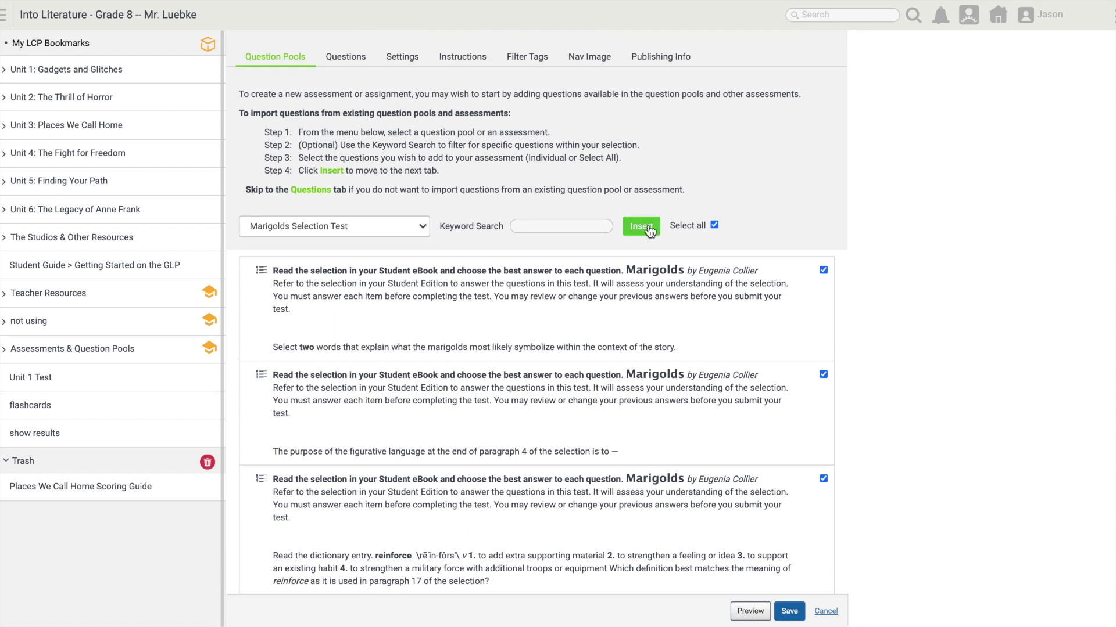
{"action": "left_click", "coordinate": [642, 226]}
{"action": "left_click", "coordinate": [693, 50]}
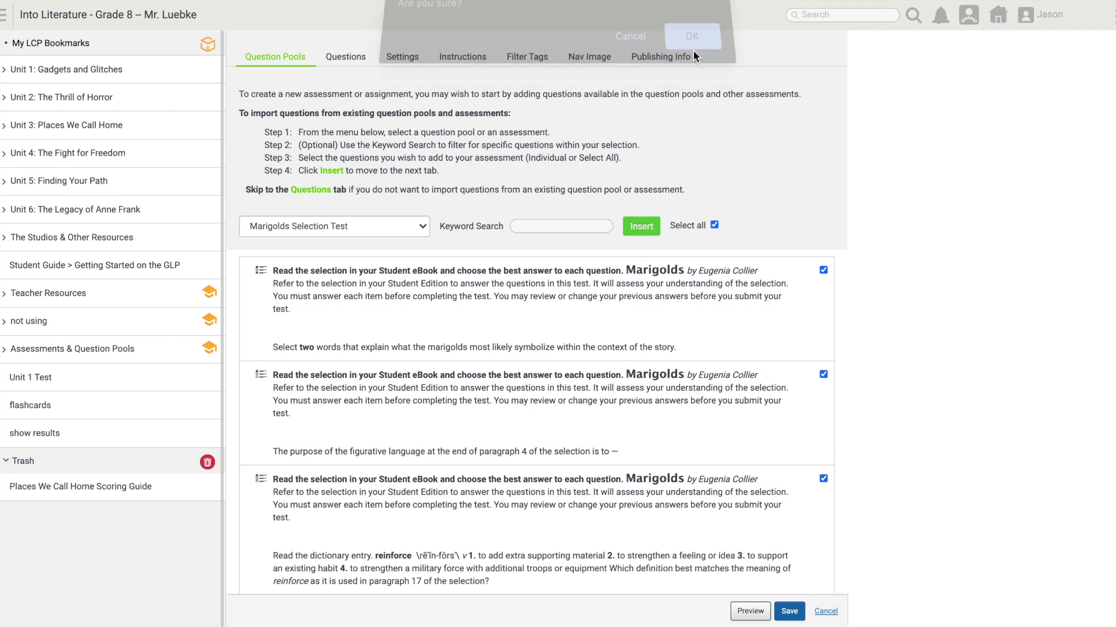
- Delete answer choice Vanity from the marigold-symbol question, keep it Multiple Answer, and save
{"action": "scroll", "coordinate": [388, 174], "scroll_direction": "up", "scroll_amount": 2}
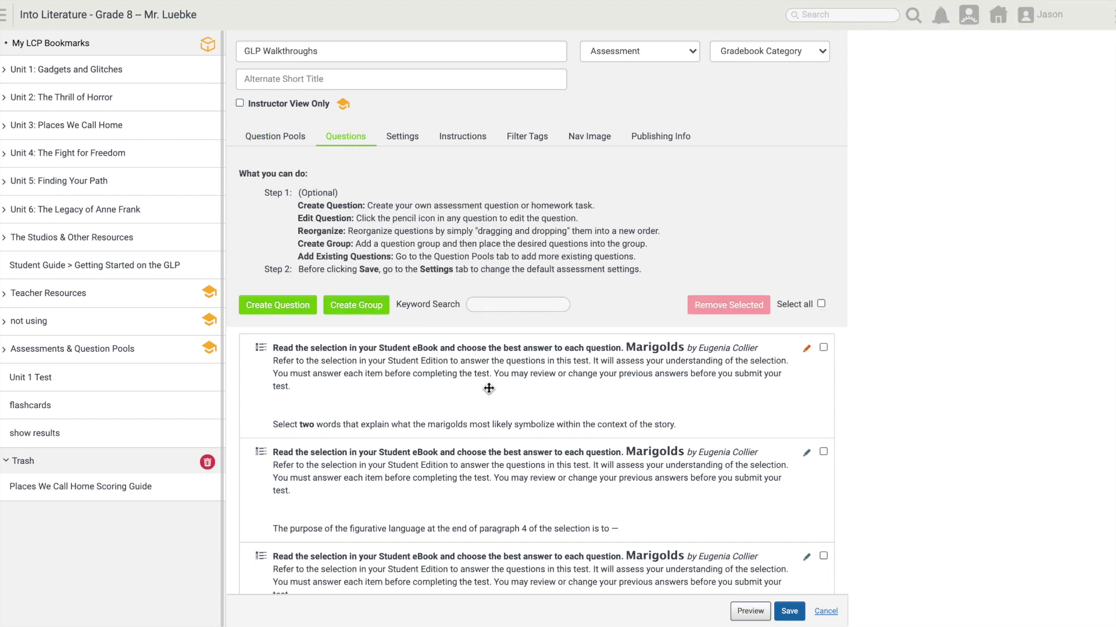
{"action": "scroll", "coordinate": [489, 389], "scroll_direction": "down", "scroll_amount": 2}
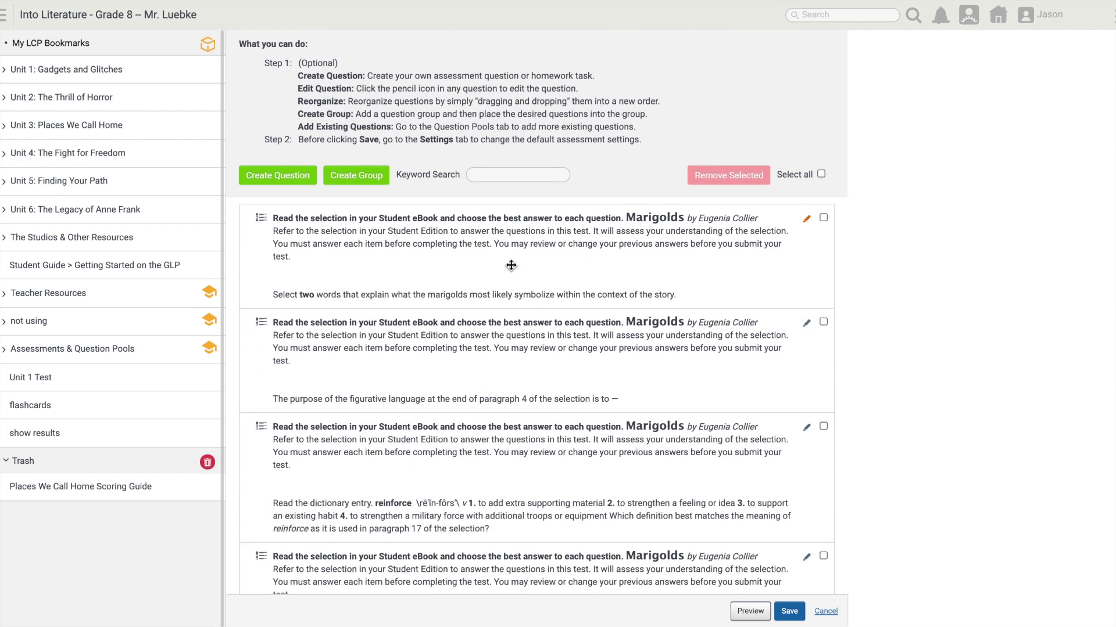
{"action": "left_click", "coordinate": [808, 221]}
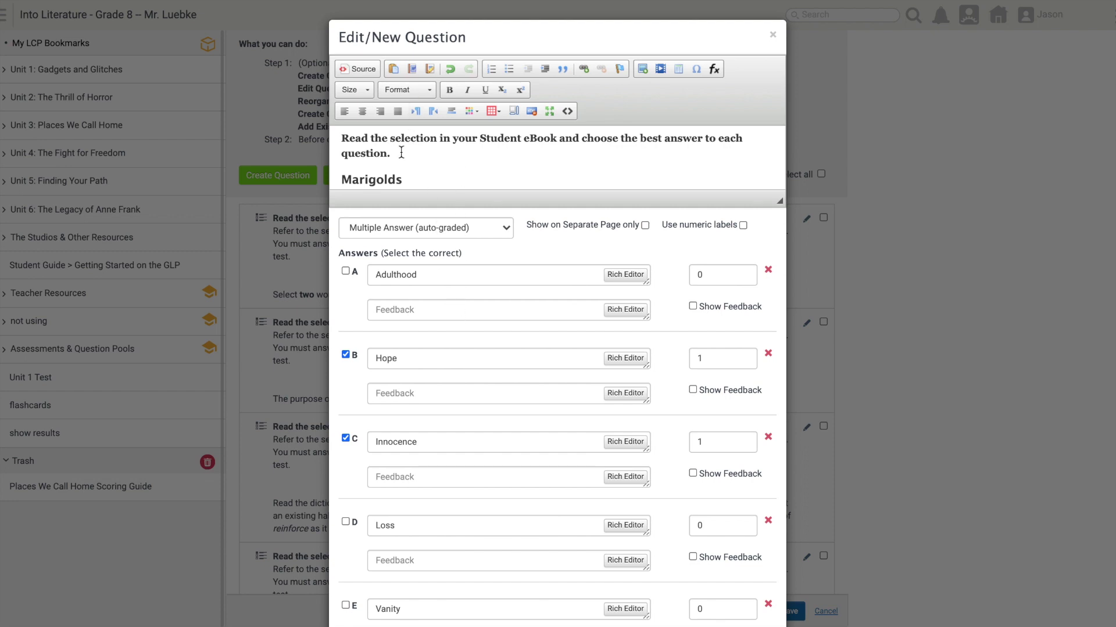
{"action": "left_click_drag", "start_coordinate": [385, 141], "coordinate": [500, 208]}
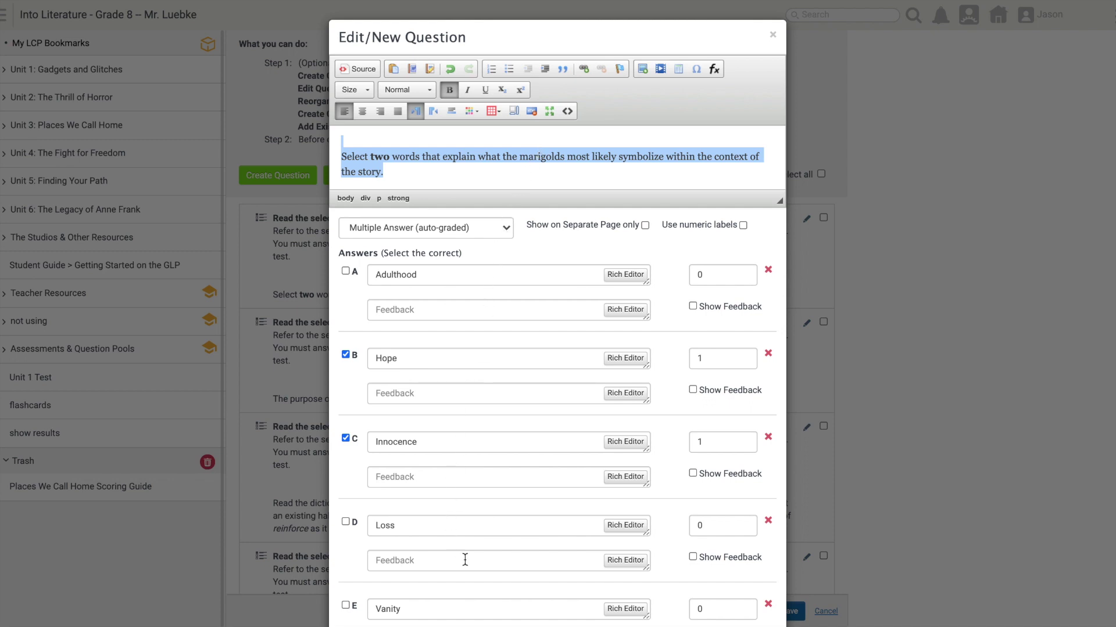
{"action": "scroll", "coordinate": [522, 613], "scroll_direction": "down", "scroll_amount": 2}
{"action": "scroll", "coordinate": [523, 613], "scroll_direction": "down", "scroll_amount": 1}
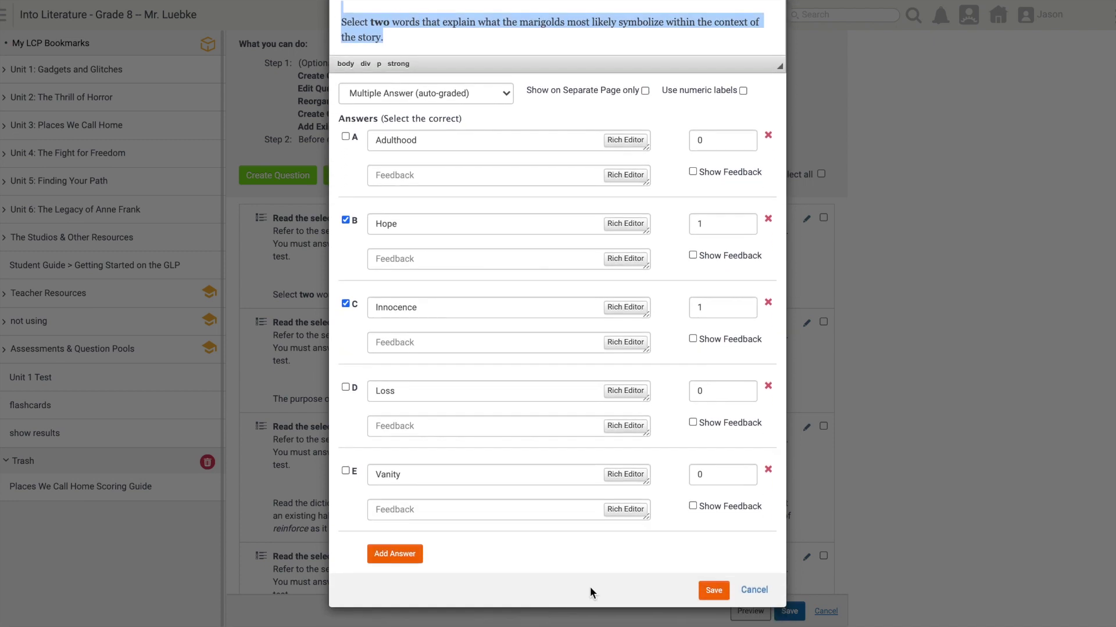
{"action": "left_click", "coordinate": [769, 470]}
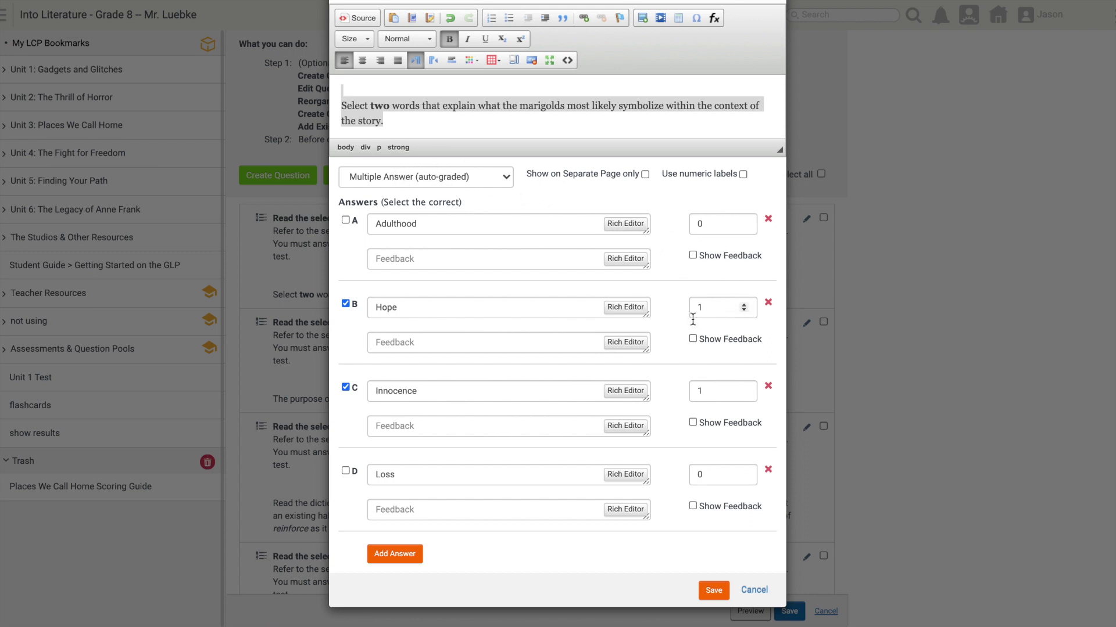
{"action": "left_click", "coordinate": [504, 179]}
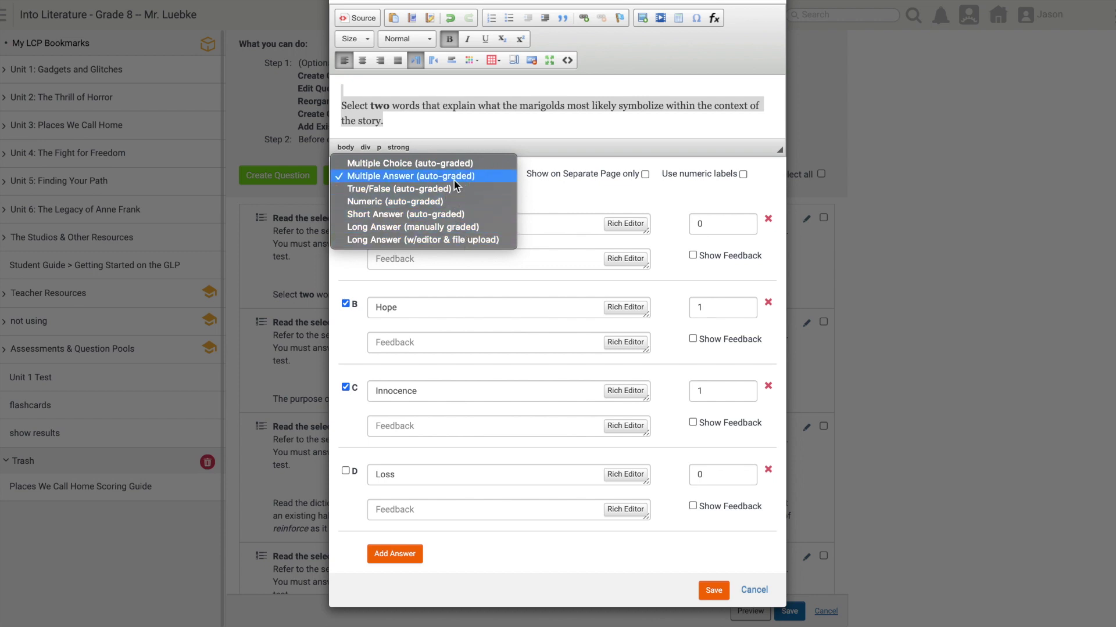
{"action": "left_click", "coordinate": [566, 187]}
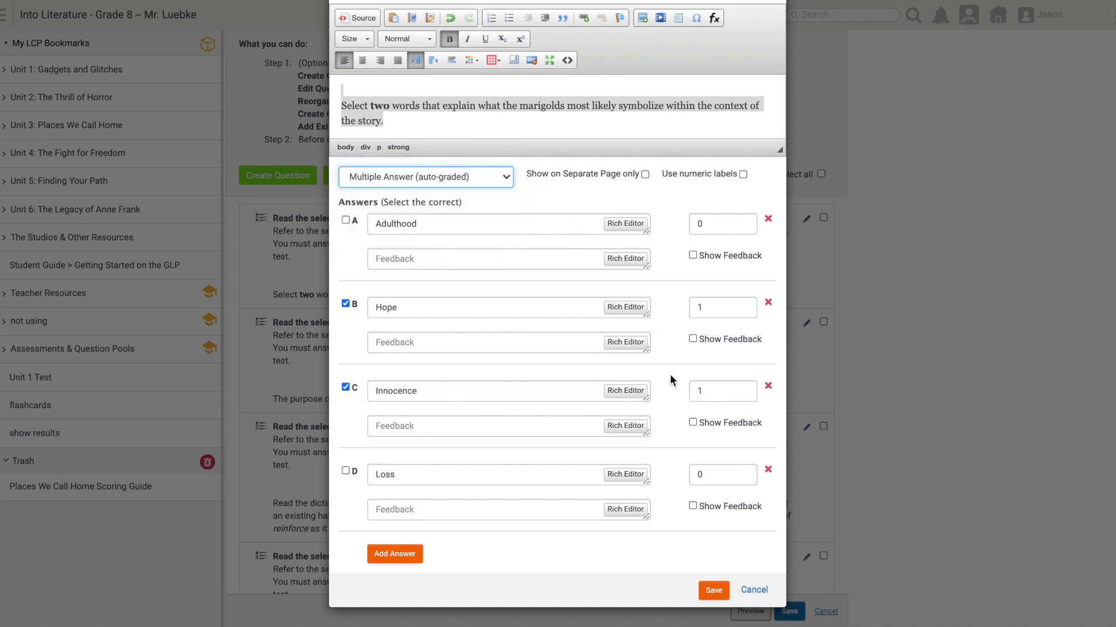
{"action": "left_click", "coordinate": [719, 592]}
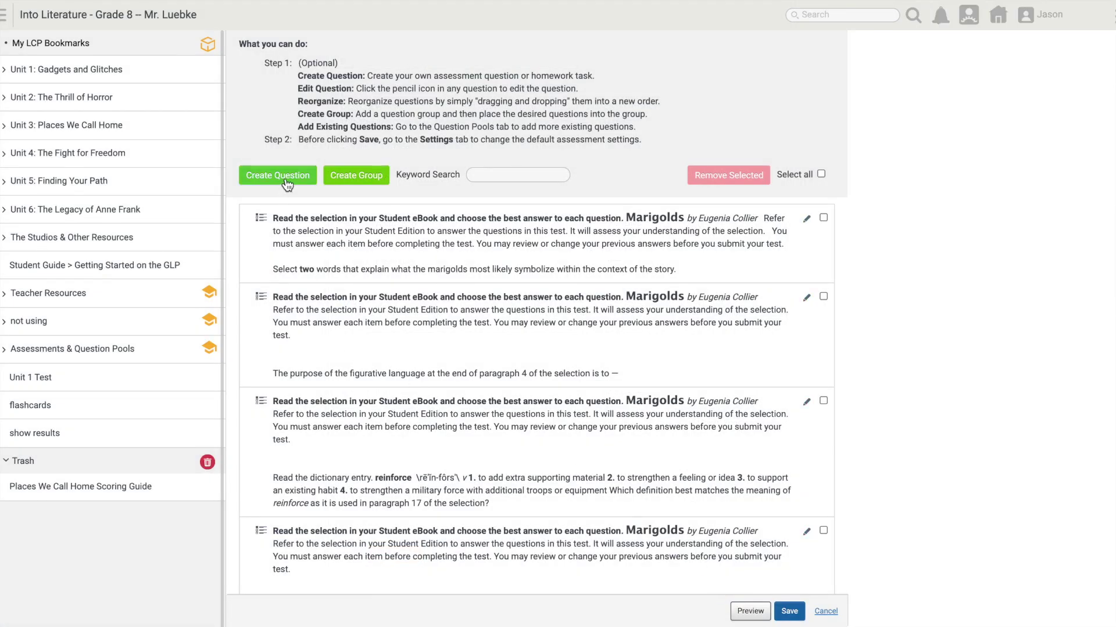
- Remove the third question, the reinforce dictionary-entry item, then view the assessment's Settings
{"action": "left_click", "coordinate": [285, 180]}
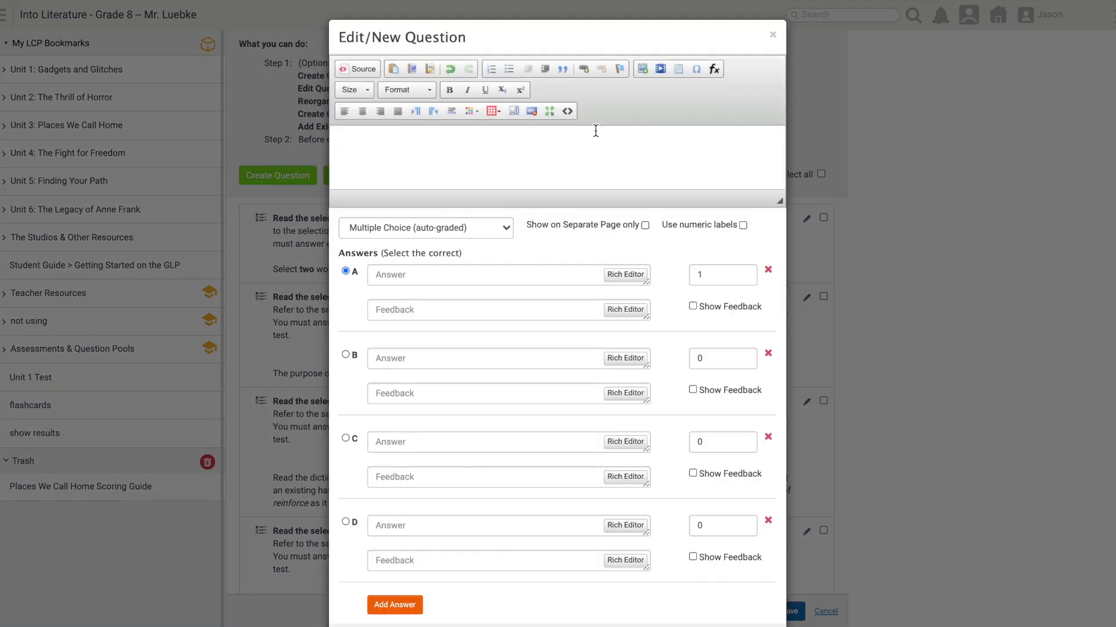
{"action": "left_click", "coordinate": [773, 35]}
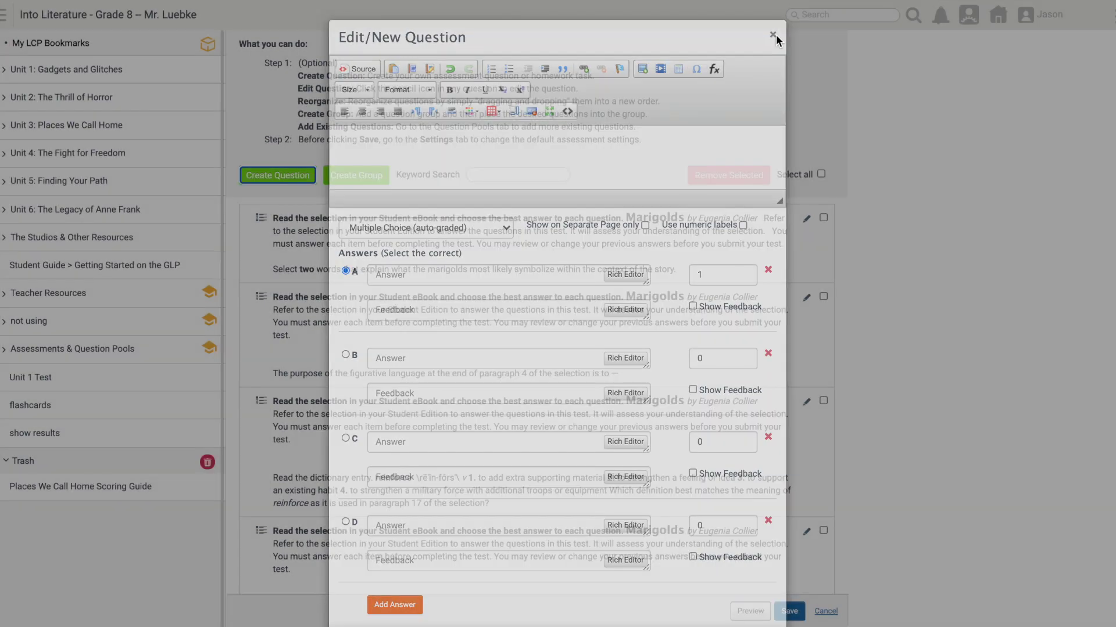
{"action": "scroll", "coordinate": [563, 256], "scroll_direction": "up", "scroll_amount": 2}
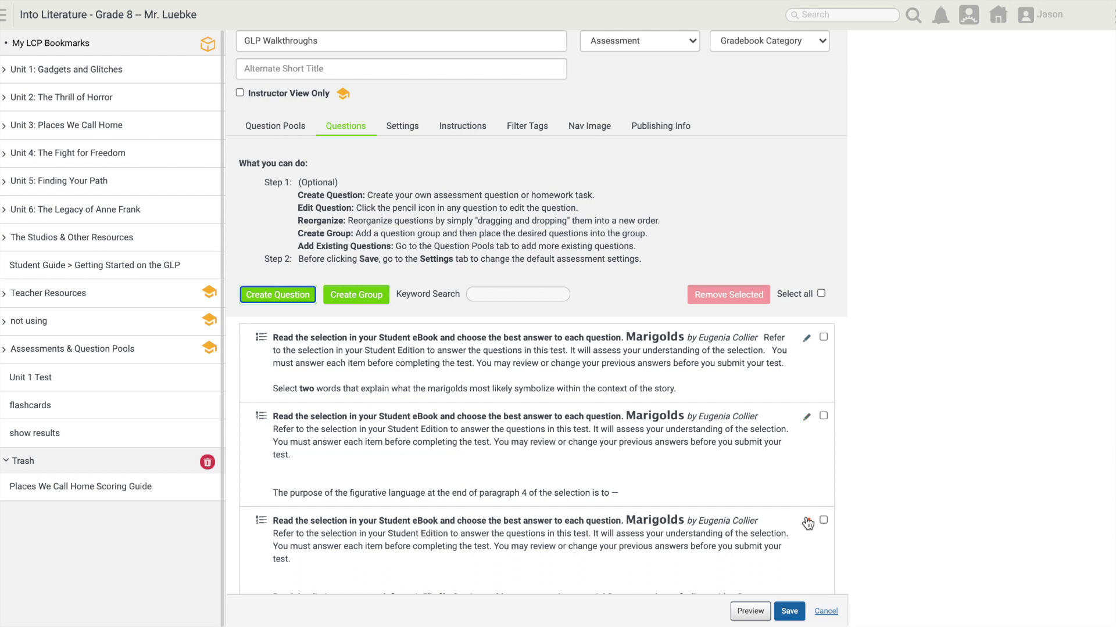
{"action": "left_click", "coordinate": [822, 520]}
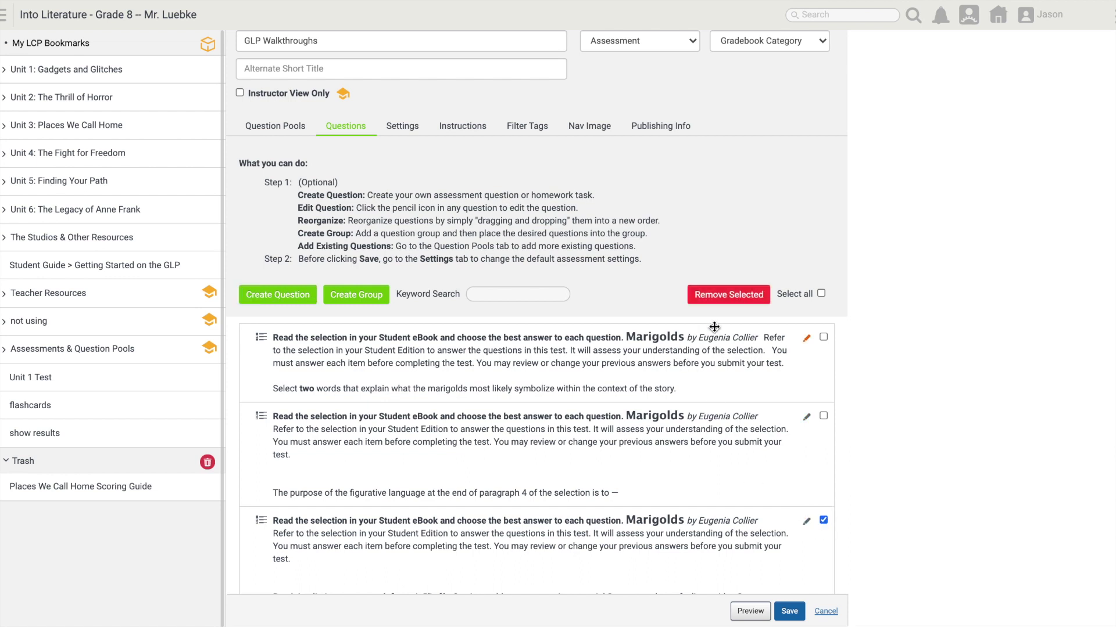
{"action": "left_click", "coordinate": [725, 303]}
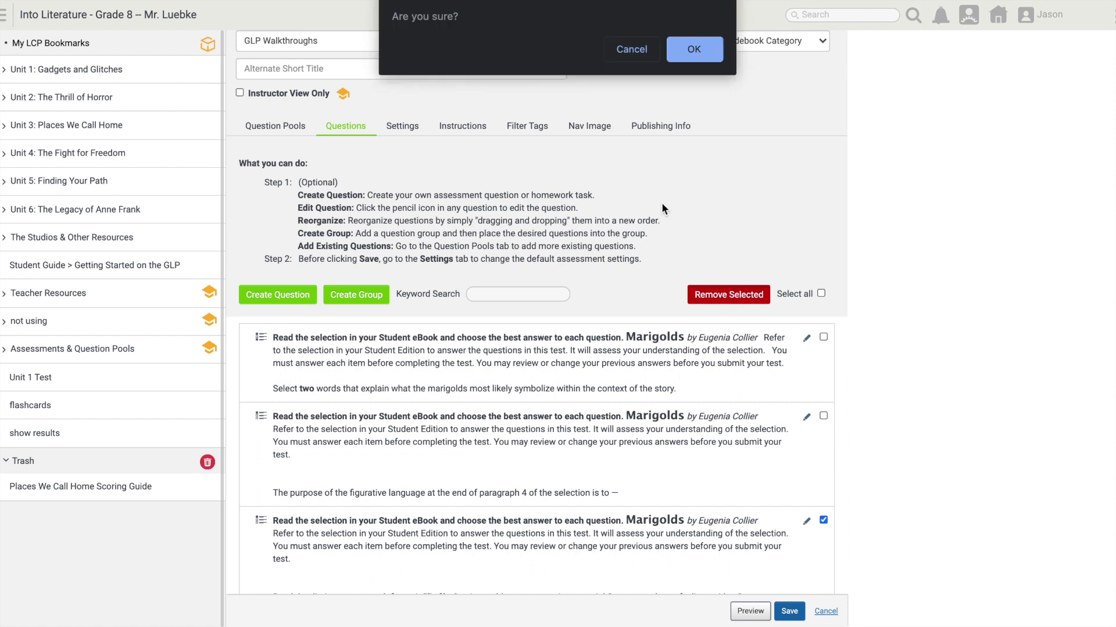
{"action": "left_click", "coordinate": [693, 50]}
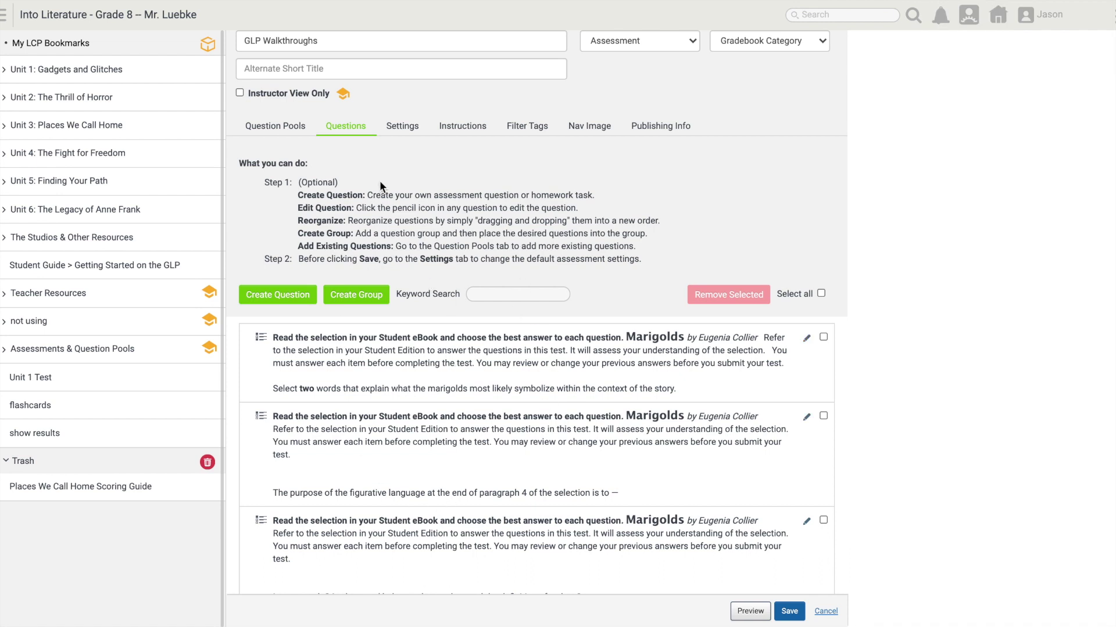
{"action": "left_click", "coordinate": [401, 128]}
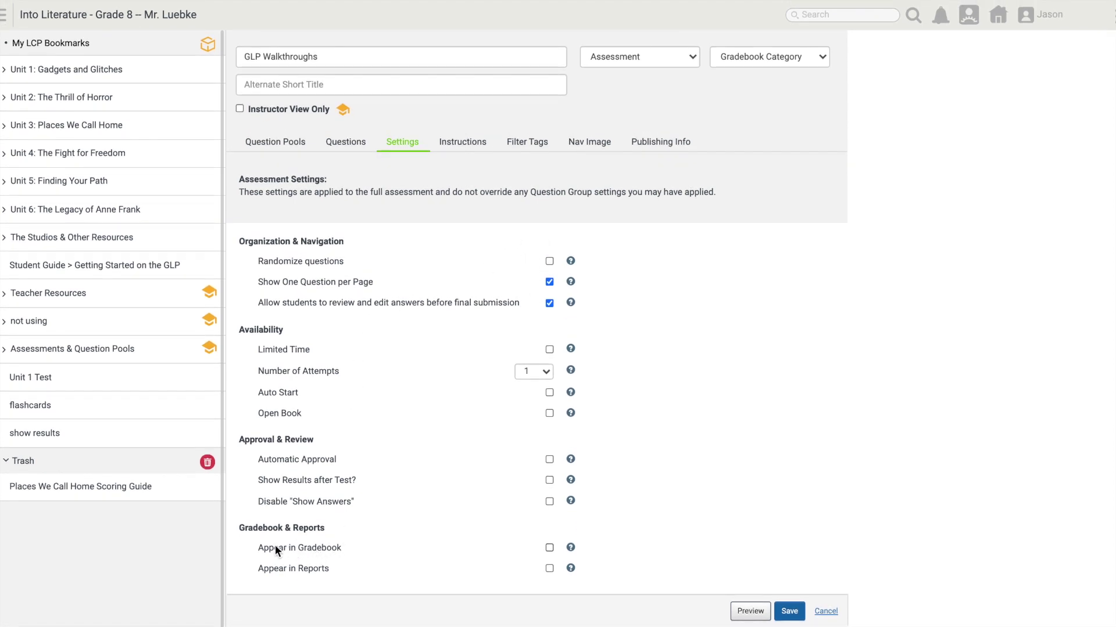
- Enable Appear in Gradebook and Appear in Reports, leave instructions blank, and save the assessment
{"action": "left_click", "coordinate": [549, 549]}
{"action": "left_click", "coordinate": [549, 570]}
{"action": "left_click", "coordinate": [456, 142]}
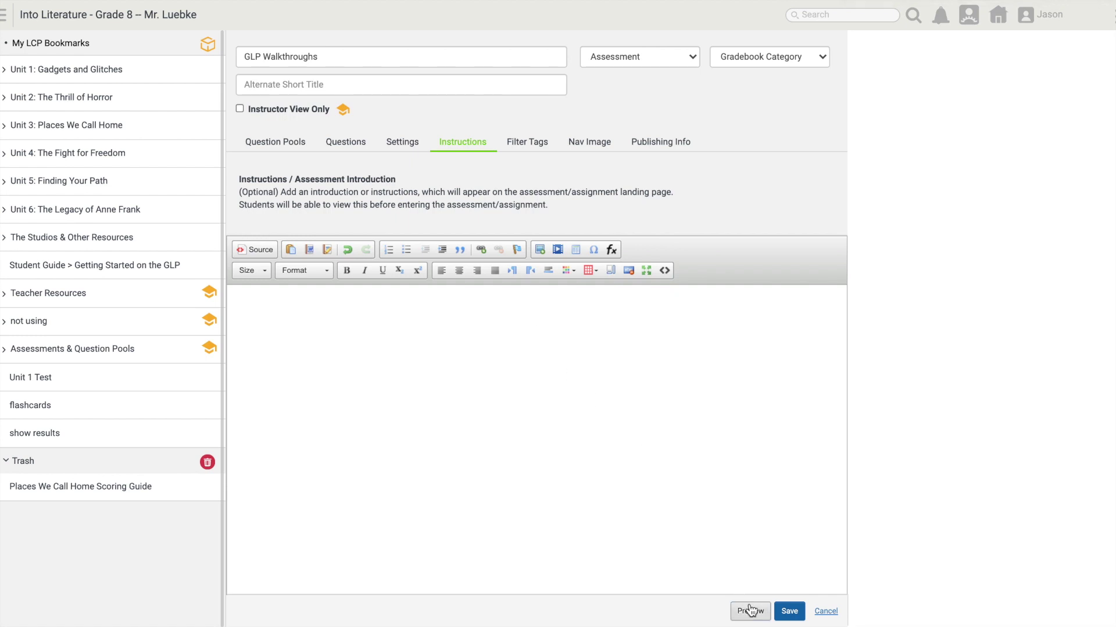
{"action": "left_click", "coordinate": [791, 614]}
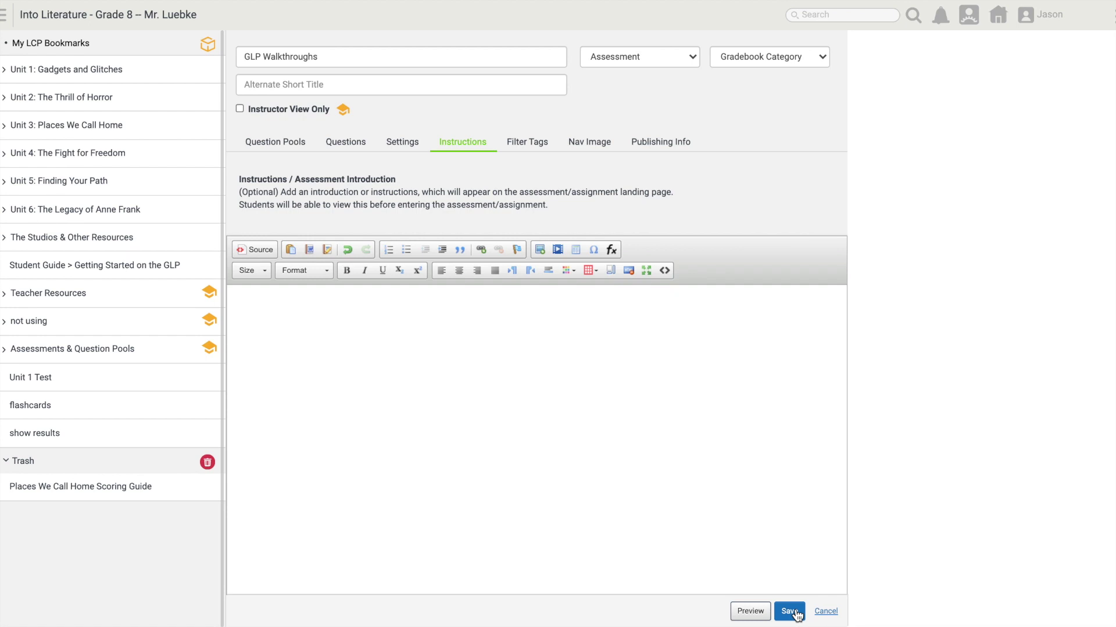
{"action": "left_click", "coordinate": [790, 612]}
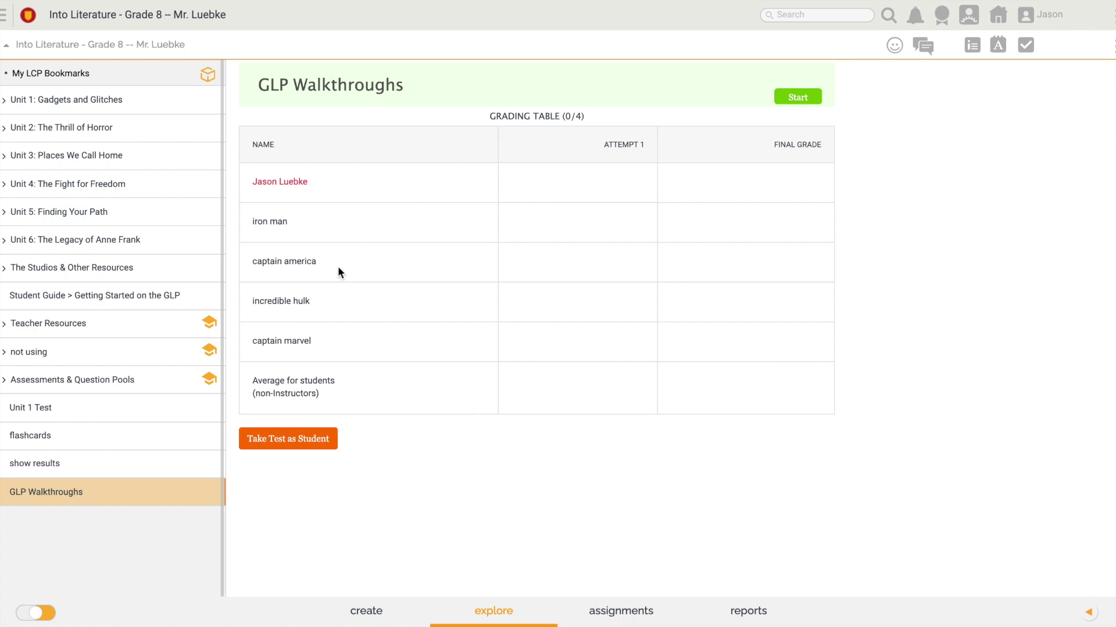
- Start the saved GLP Walkthroughs test from its page
{"action": "left_click", "coordinate": [798, 102]}
- Assign GLP Walkthroughs to all students except one, September 22–23, 2020
{"action": "left_click", "coordinate": [997, 48]}
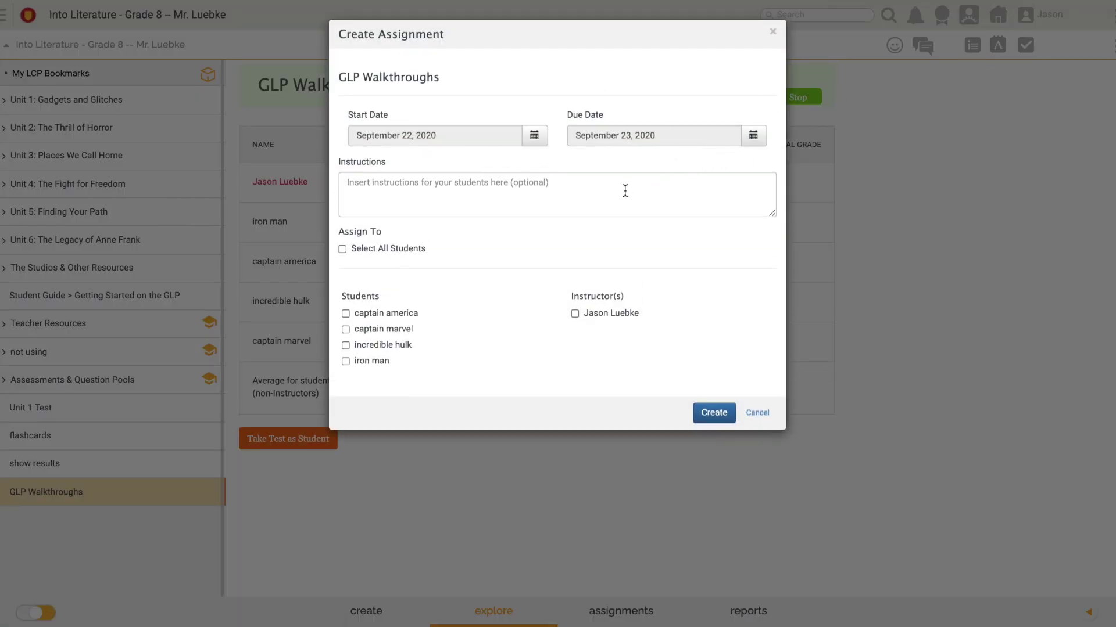
{"action": "left_click", "coordinate": [342, 250]}
{"action": "left_click", "coordinate": [346, 314]}
{"action": "left_click", "coordinate": [705, 418]}
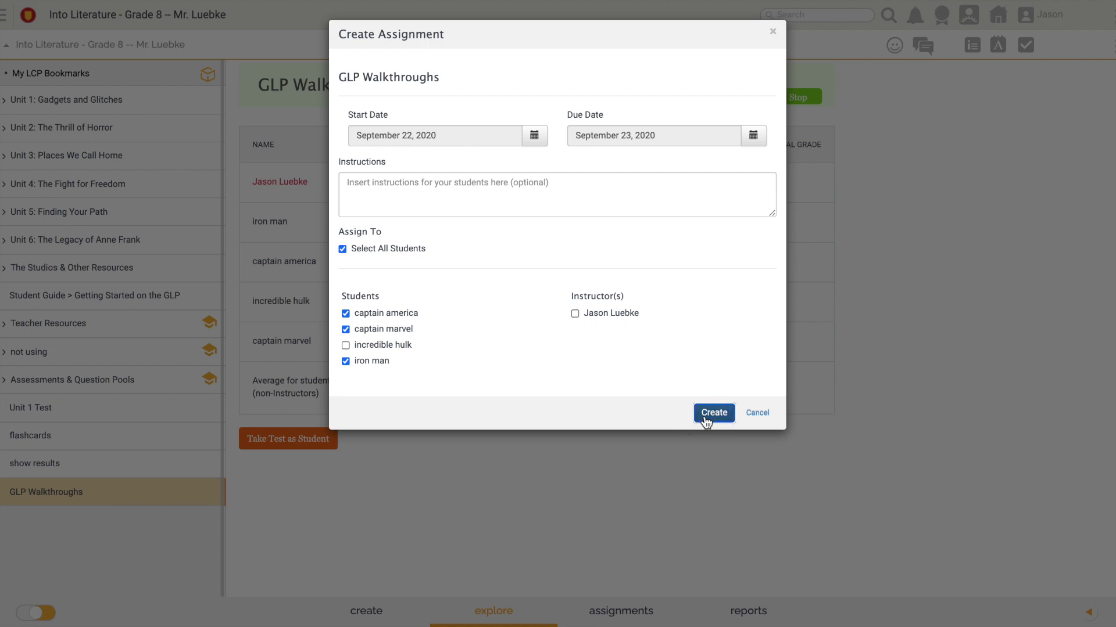